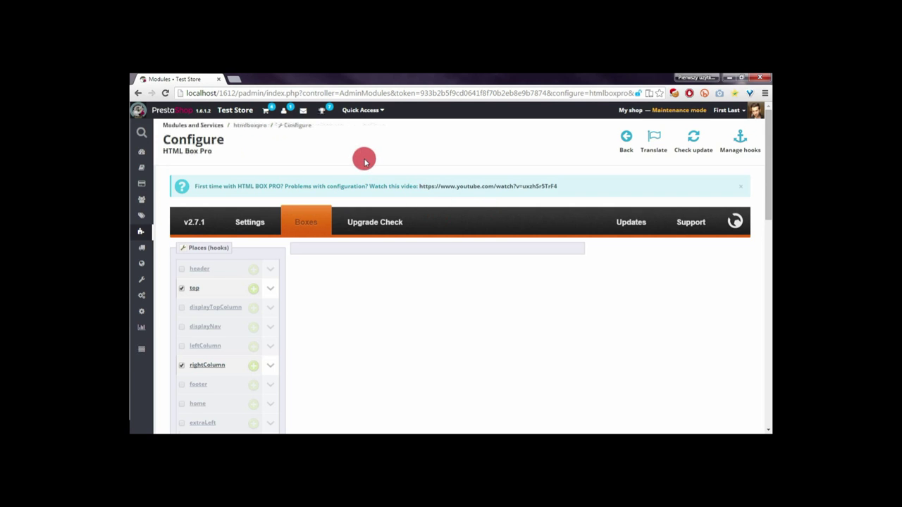
Step: Add a new block to the top hook and name it 'New block'
click(253, 289)
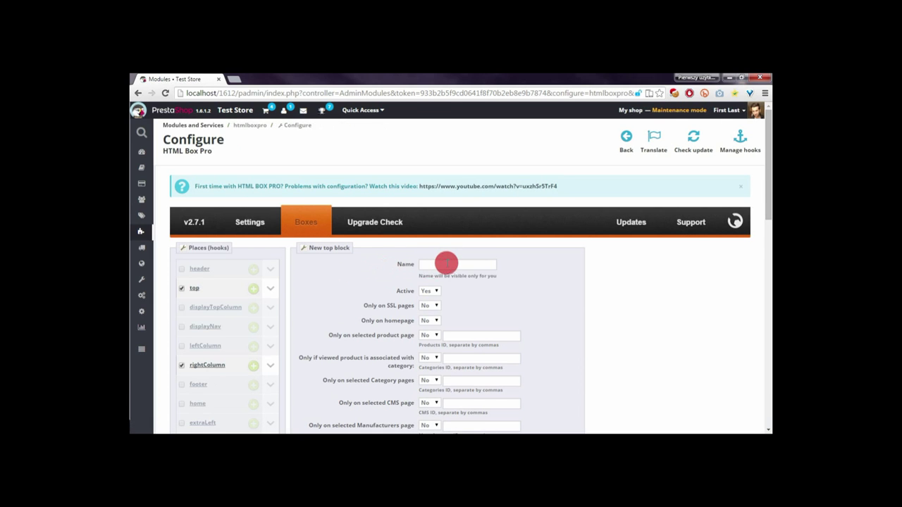
click(448, 264)
click(424, 265)
text(New block)
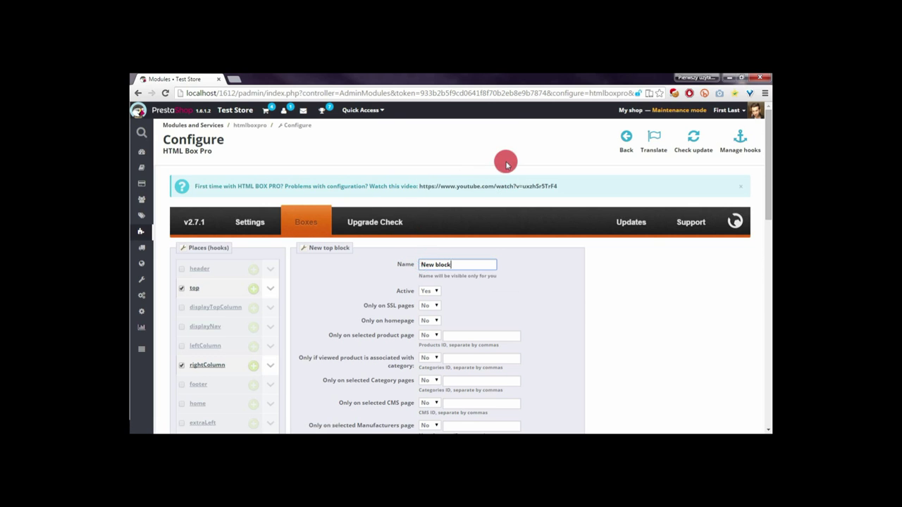
Step: Set 'Only when customer search' to Yes with the search query 'blouse'
scroll(508, 162, down, 2)
scroll(548, 204, down, 2)
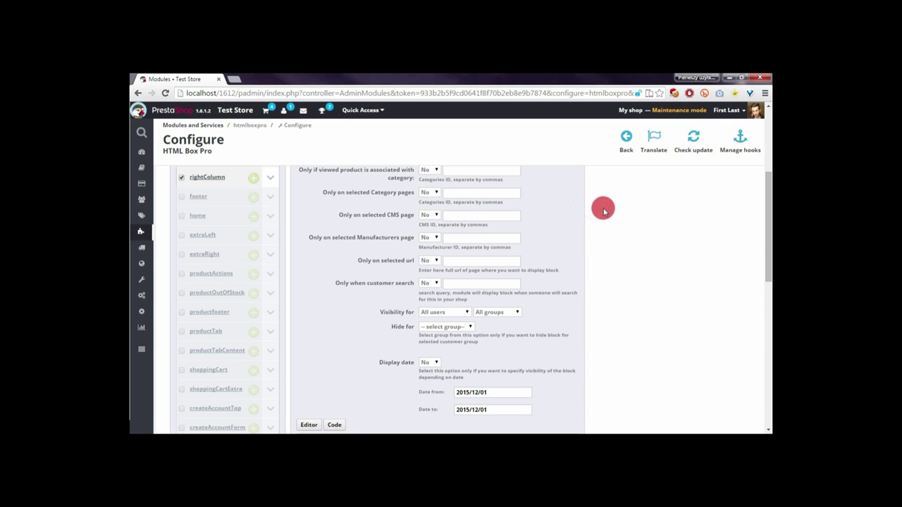
drag(330, 282, 413, 282)
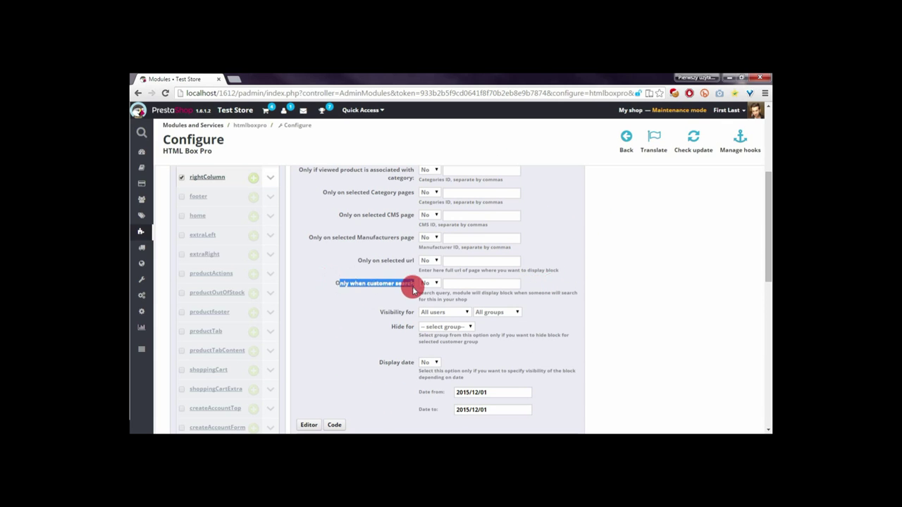
click(428, 284)
click(426, 300)
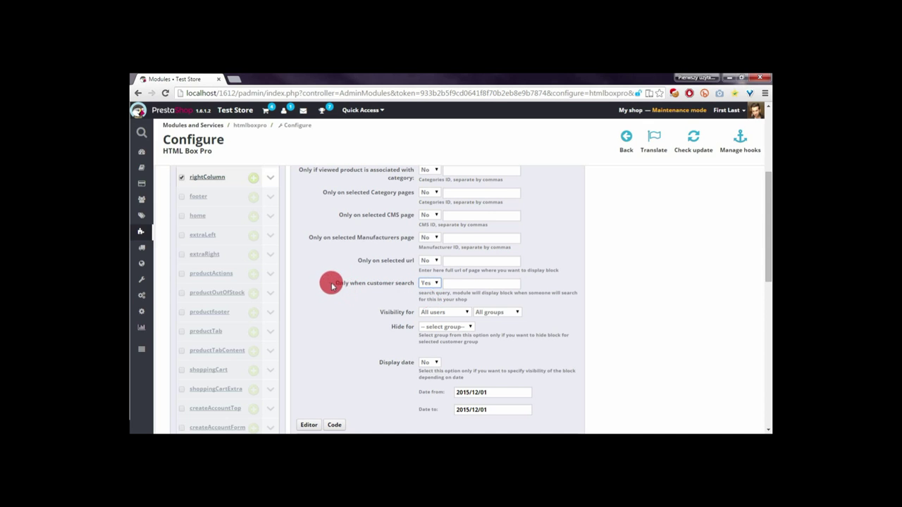
click(457, 283)
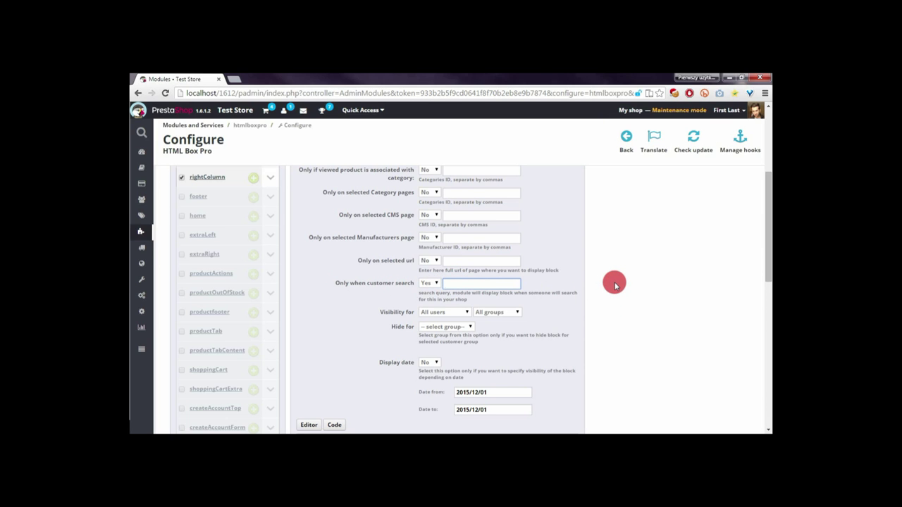
text(blouse)
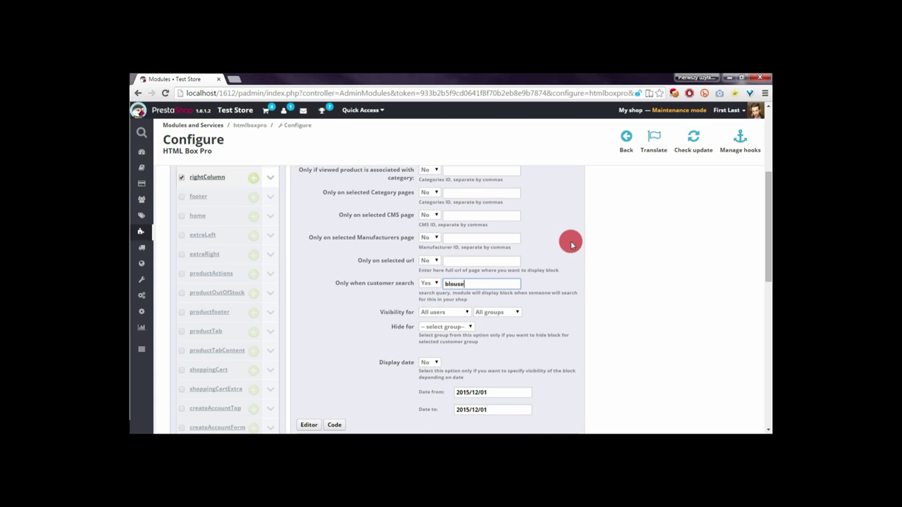
scroll(552, 225, down, 1)
Step: In the block's HTML source, write a div with #000 background, #fff text, 20px padding and margin
scroll(550, 222, down, 2)
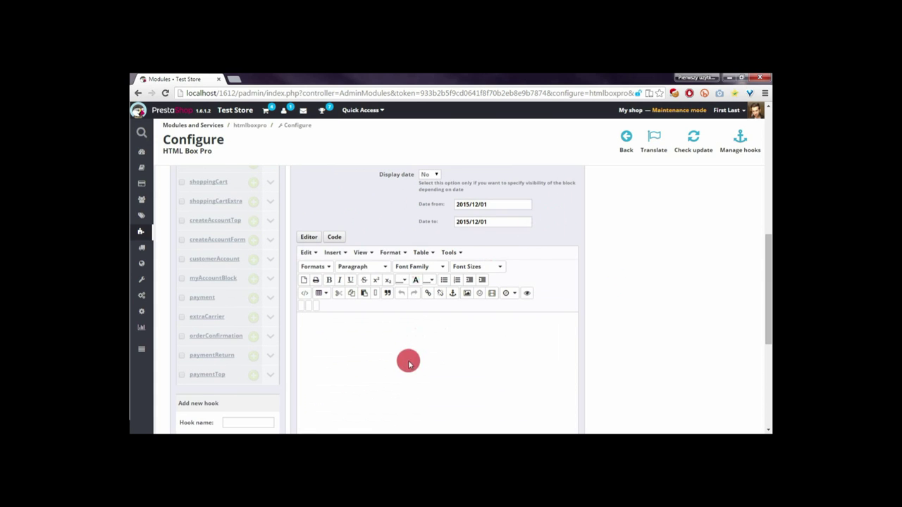
click(304, 293)
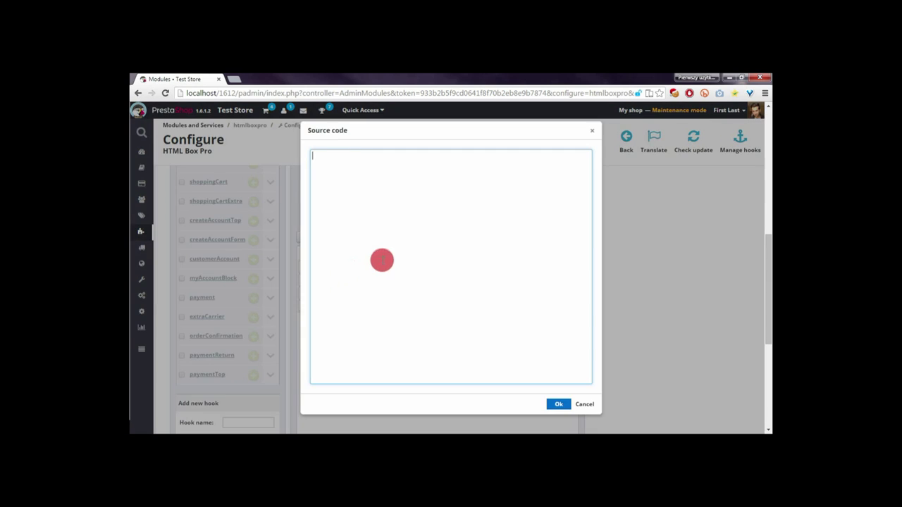
text(<div)
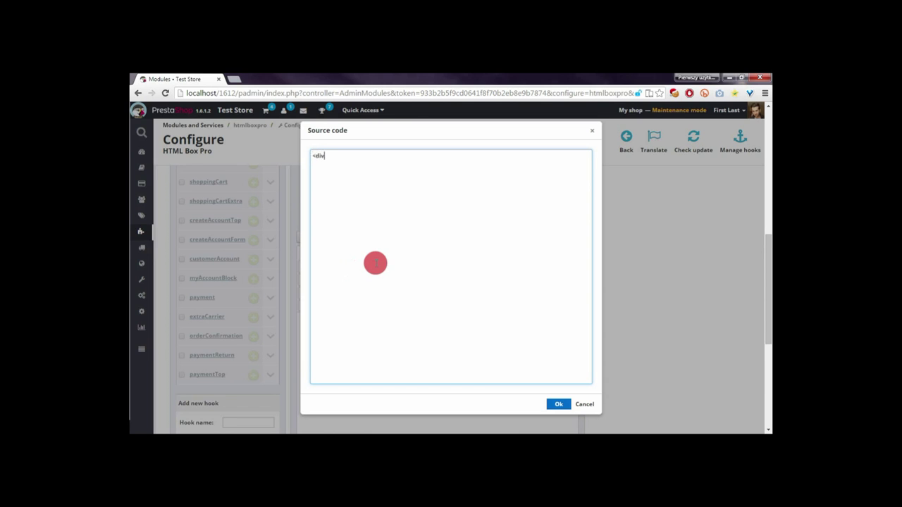
text( style)
text(=""></div>)
key(BackSpace)
key(BackSpace)
text(div>)
key(Return)
text(display:block; background:#)
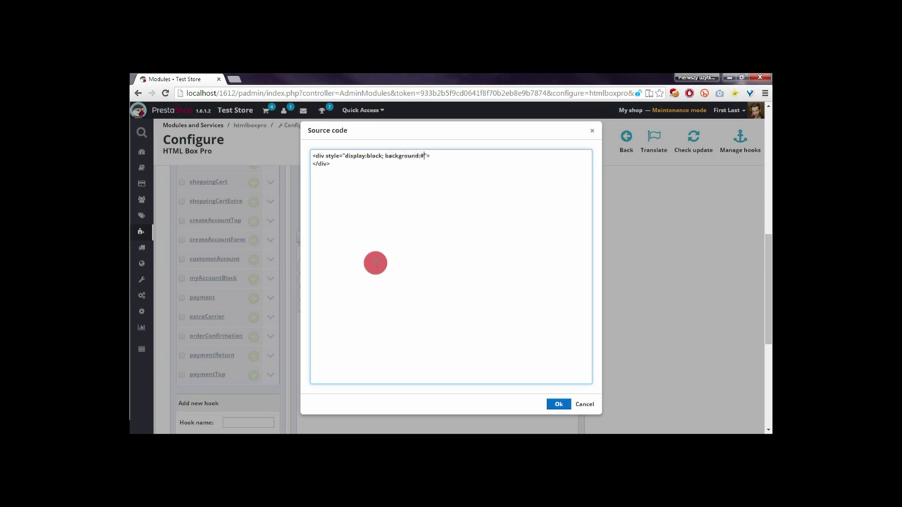
text(000;)
text( color:)
text(#fff; padding)
text(:20px; marg)
text(in:20p)
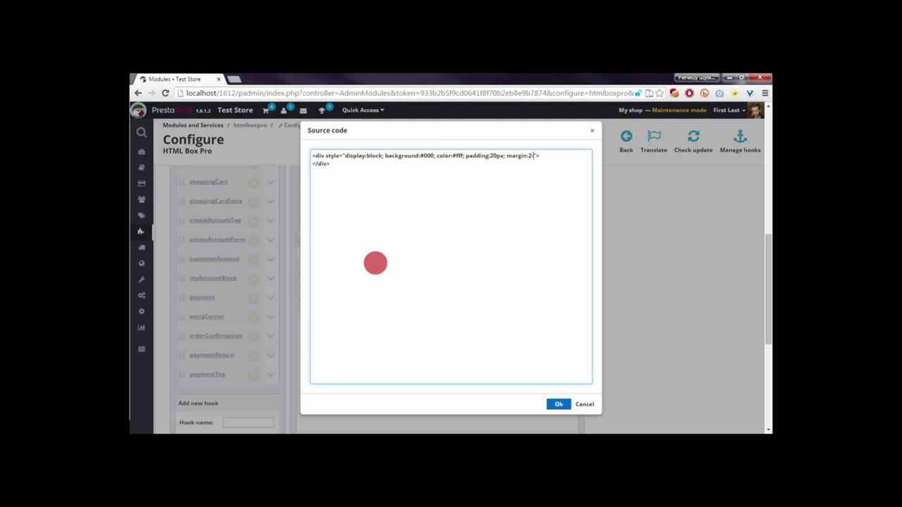
text(x)
text(; clear:both;)
Step: Put the text 'this is text' inside the div and apply the source to the block
key(End)
key(Return)
text(this is te)
click(559, 404)
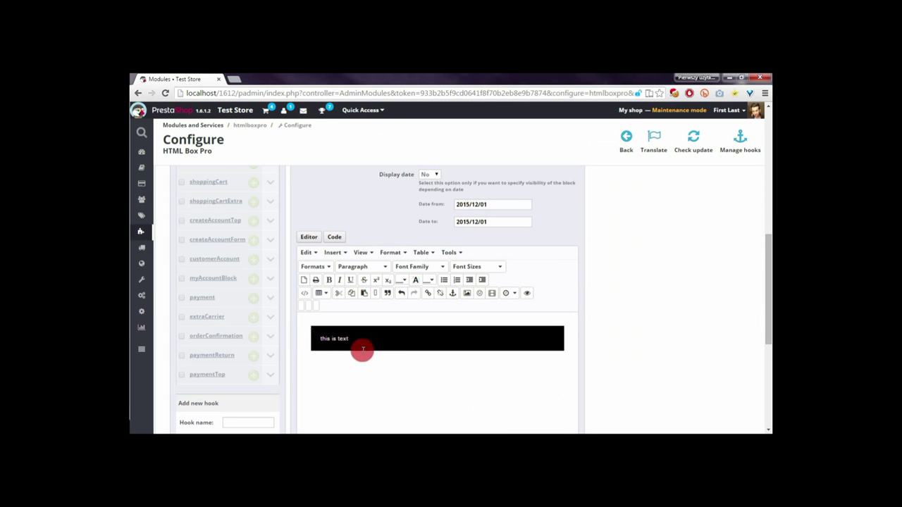
Step: Save New block and enable it in the top hook's block list
scroll(392, 252, up, 2)
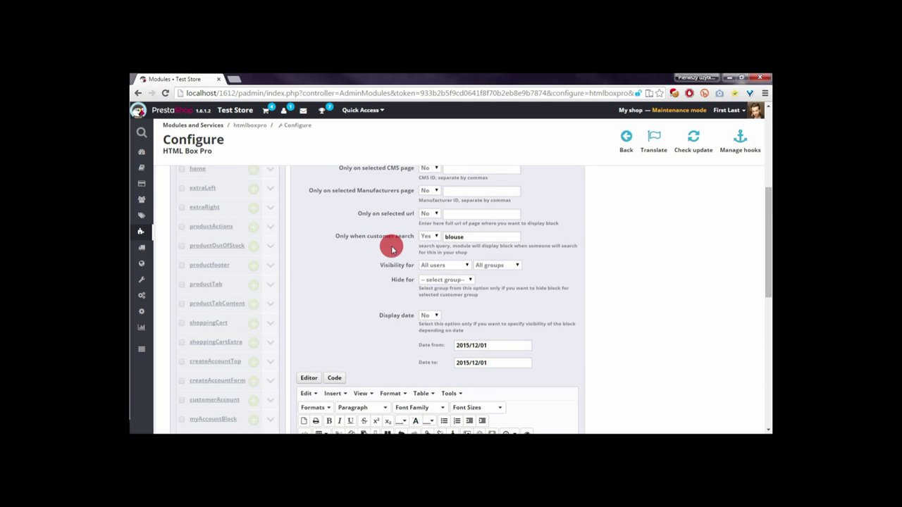
click(473, 237)
scroll(670, 272, down, 4)
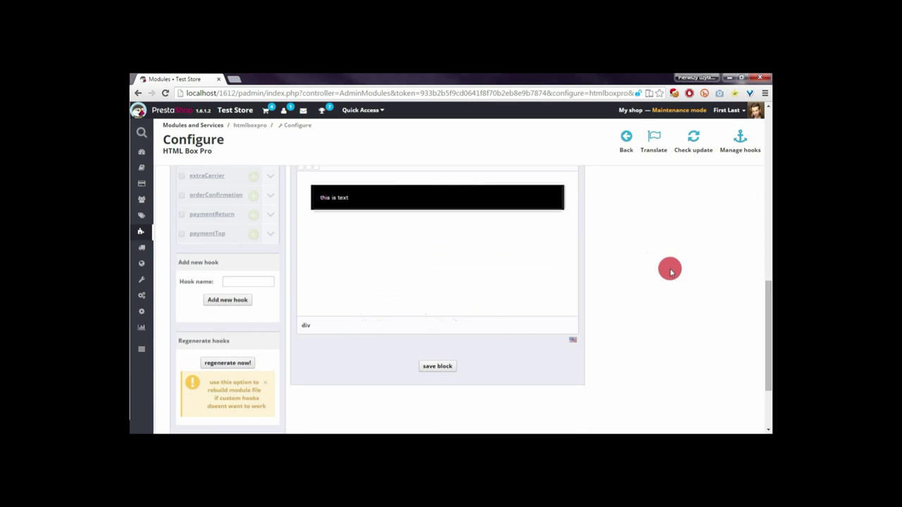
click(435, 368)
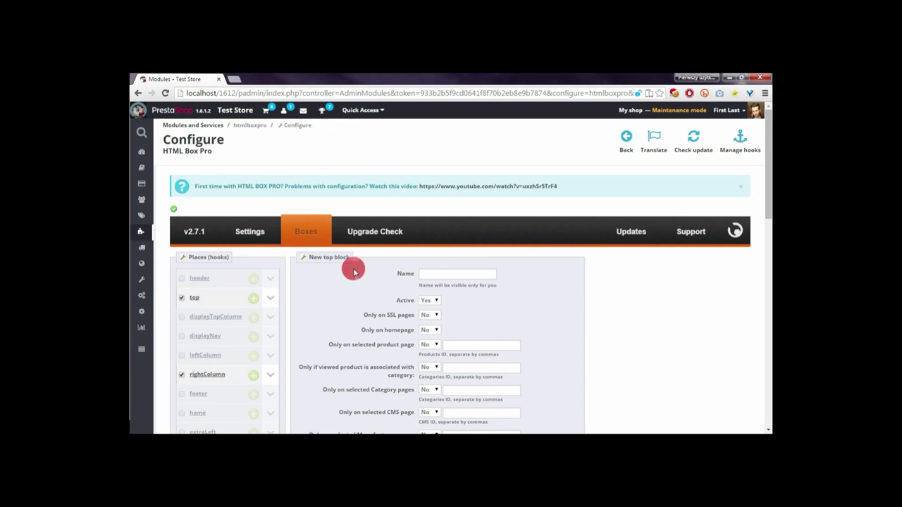
click(270, 298)
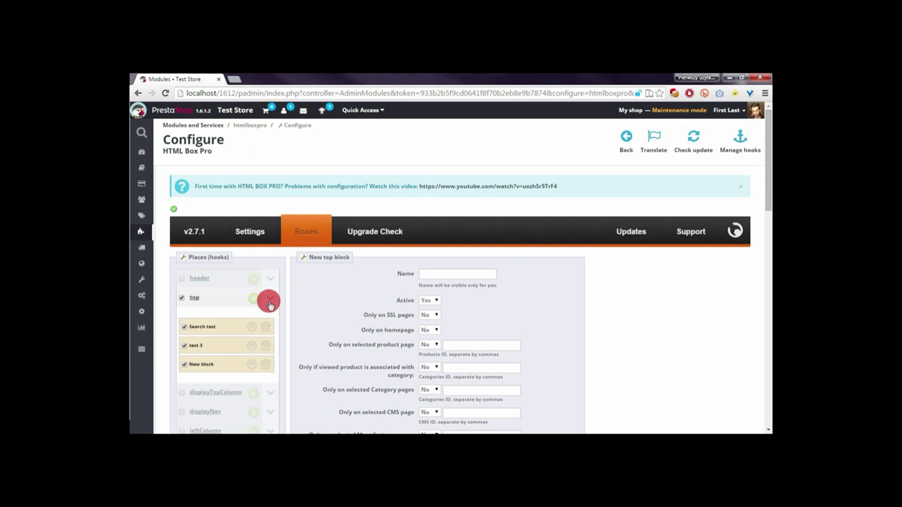
click(180, 364)
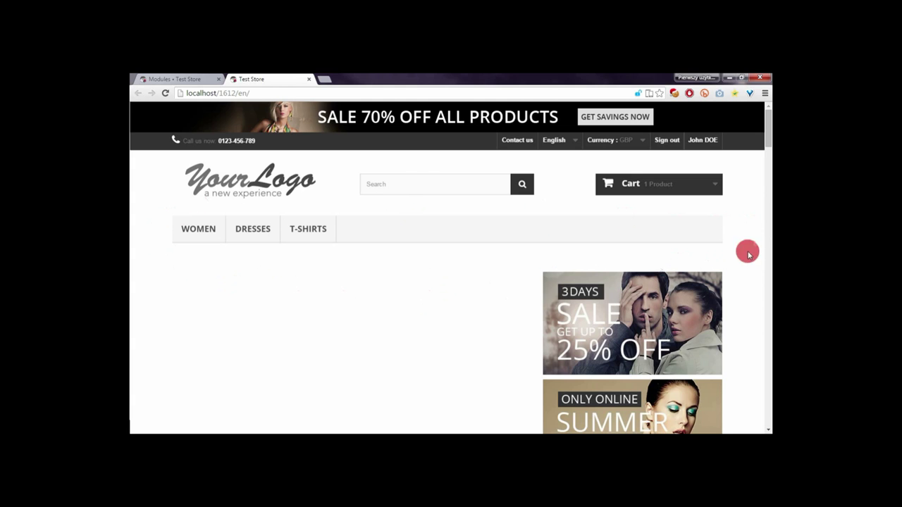
Step: Search the storefront for 't-shirt'
click(418, 184)
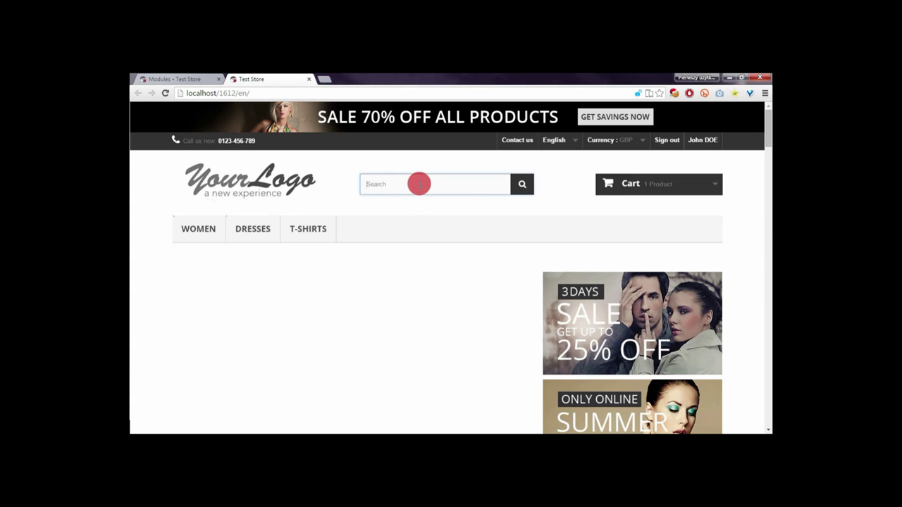
text(t-shirt)
key(Return)
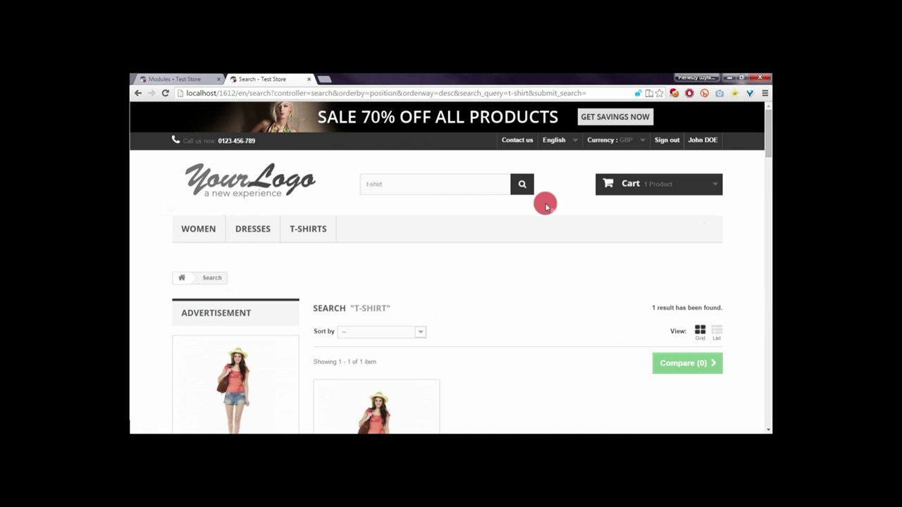
Step: Replace the storefront search term with 'blouse' and run the search
triple_click(449, 181)
text(blouse)
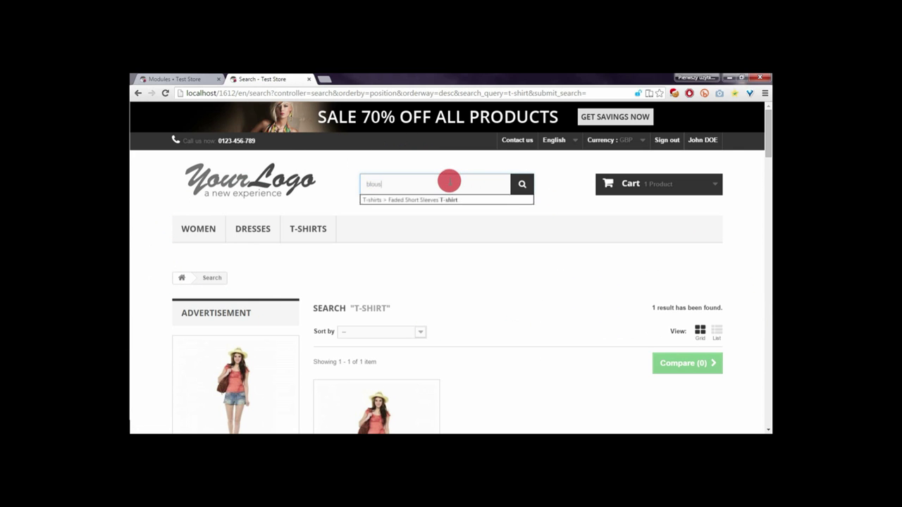
click(520, 183)
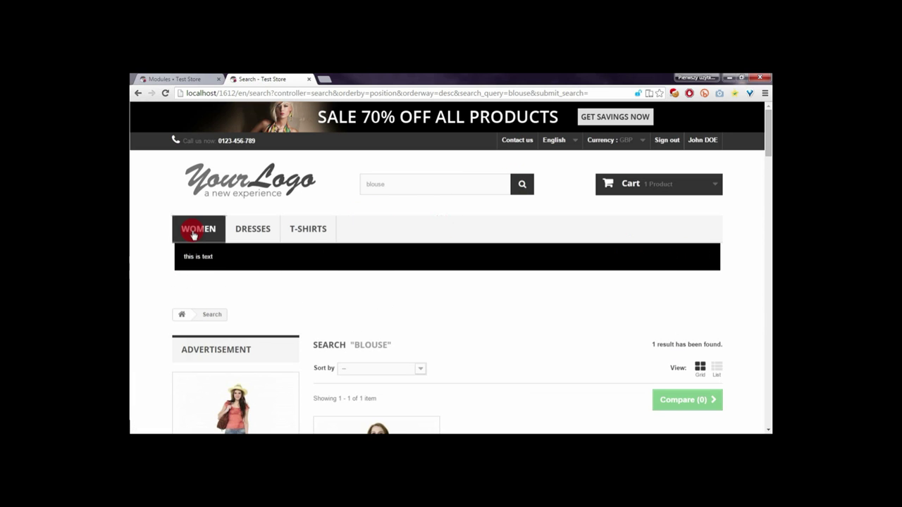
Step: Scroll through the blouse results to view the black 'this is text' banner
mouse_move(193, 237)
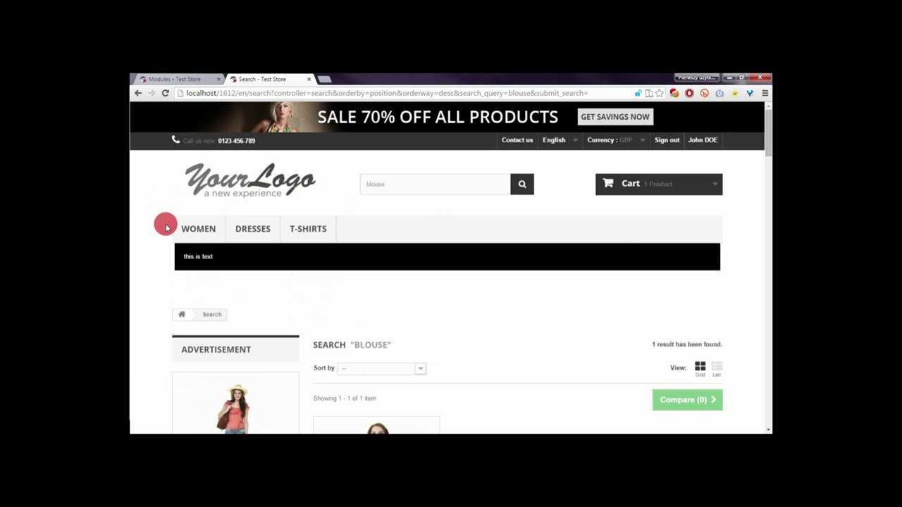
scroll(147, 247, down, 2)
scroll(146, 247, down, 10)
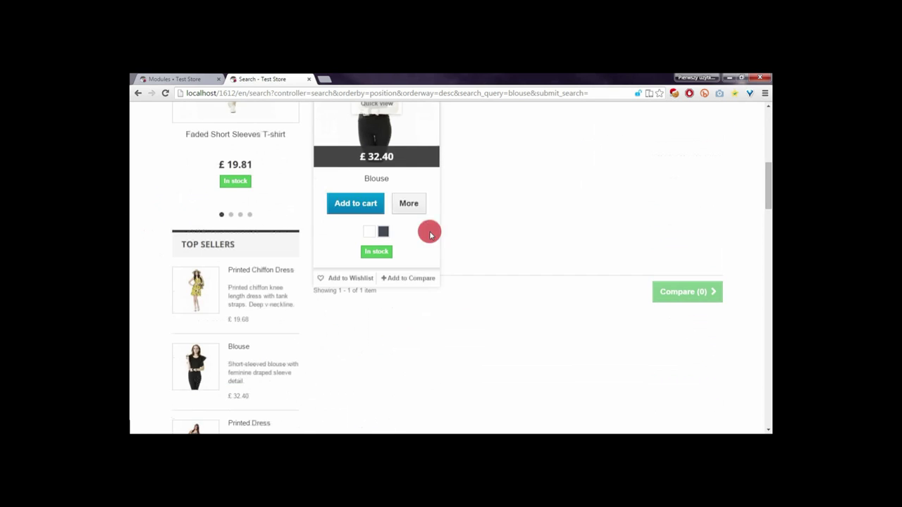
scroll(293, 222, up, 12)
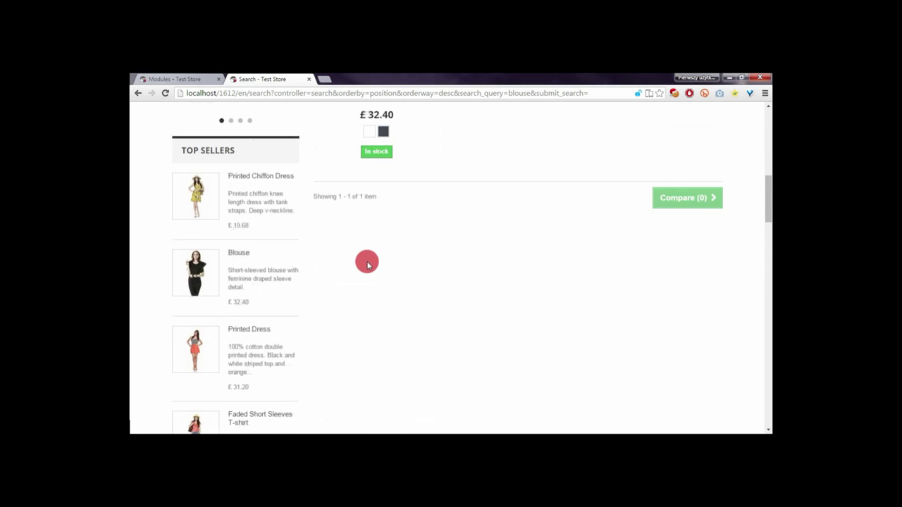
scroll(385, 284, down, 2)
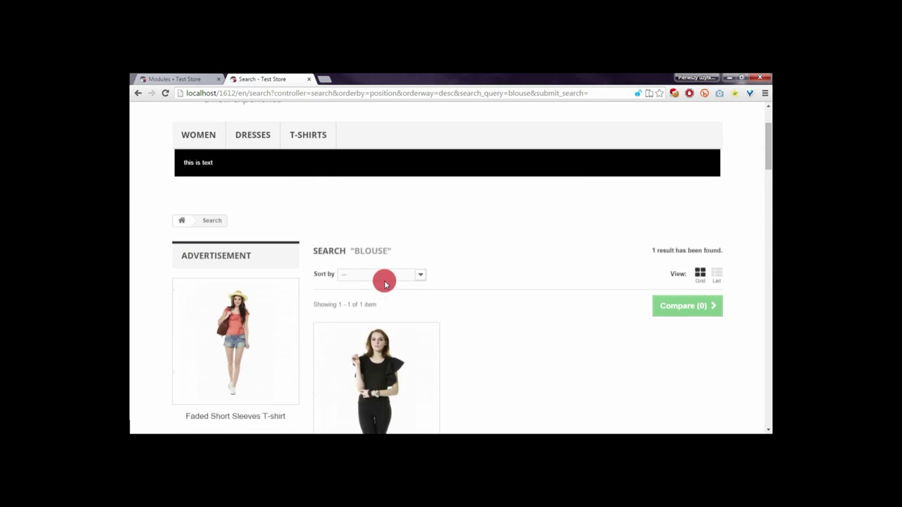
scroll(387, 280, up, 2)
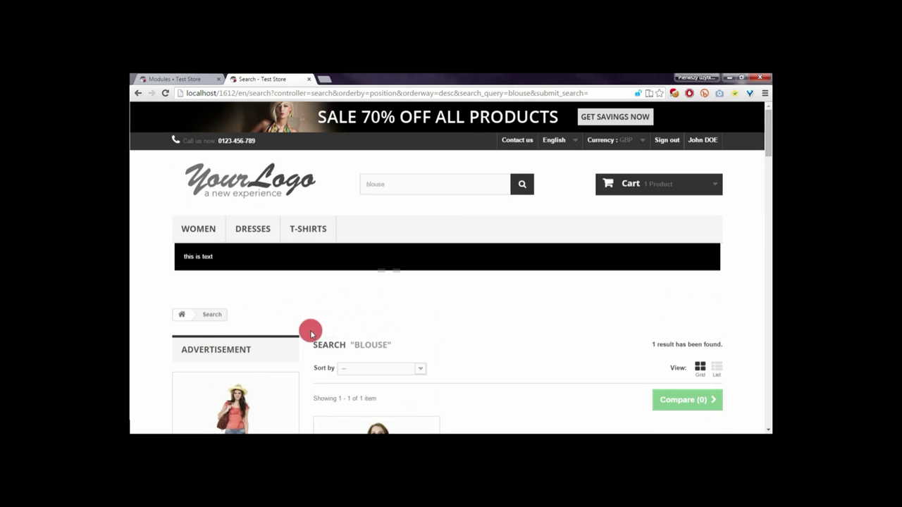